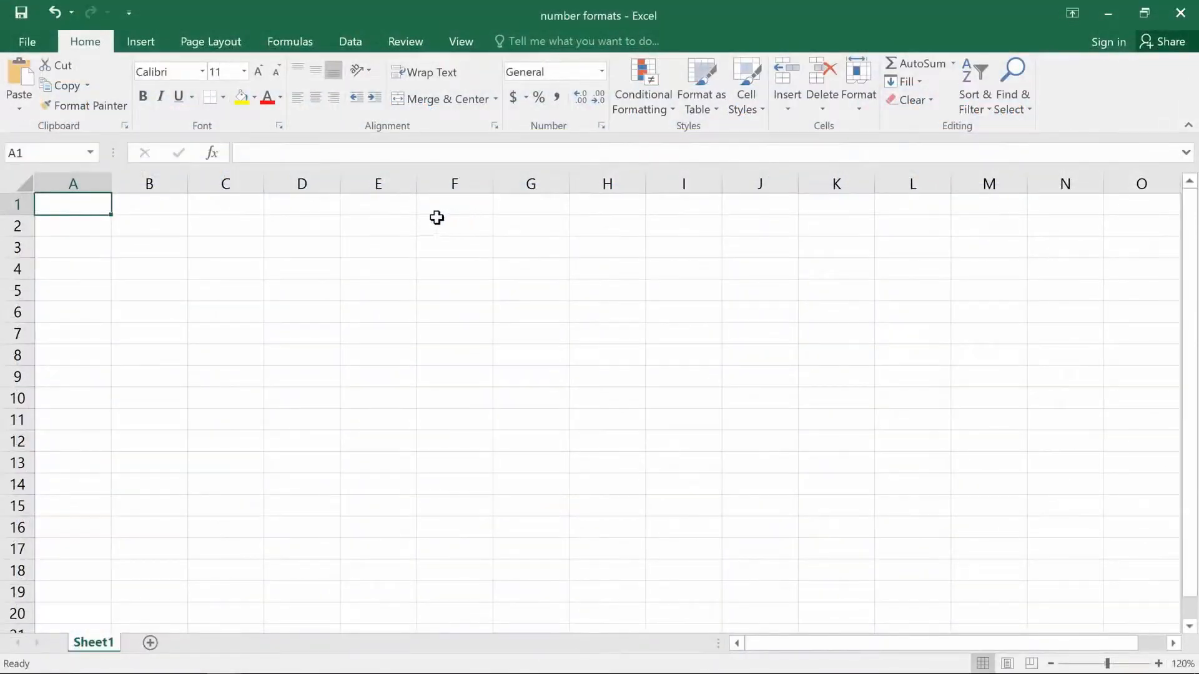
Enter the date 1/1/2015 in cell E1 and format it as Long Date
double_click(403, 209)
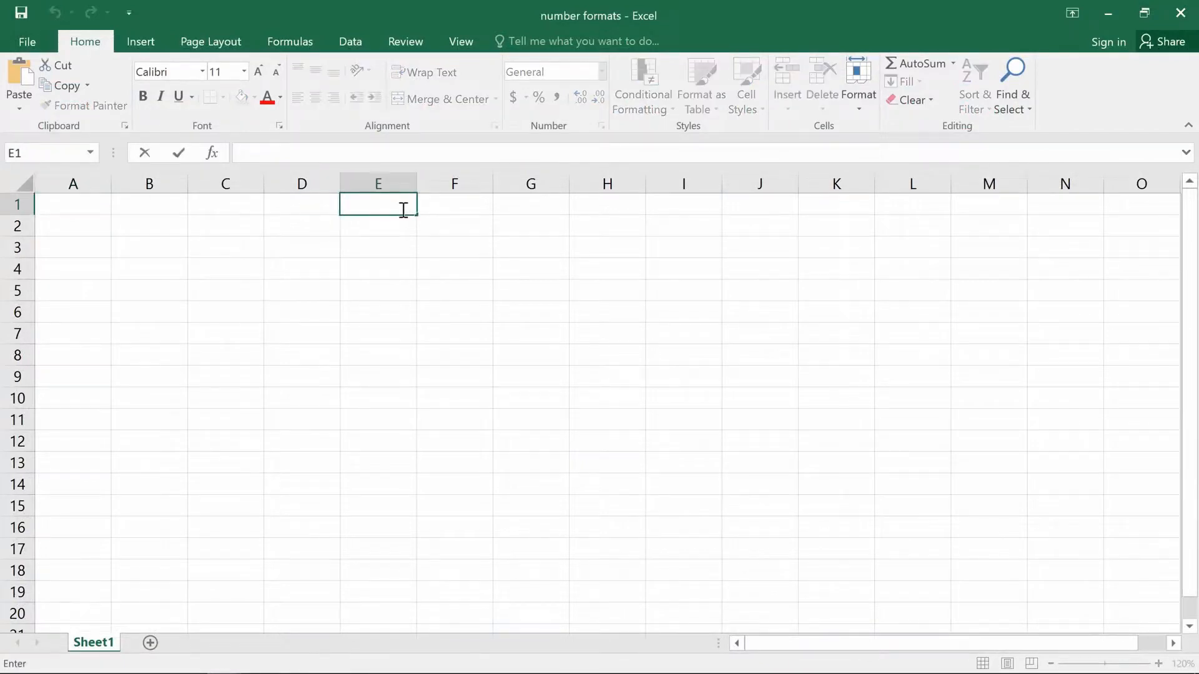
type("1/1/2015")
key("Return")
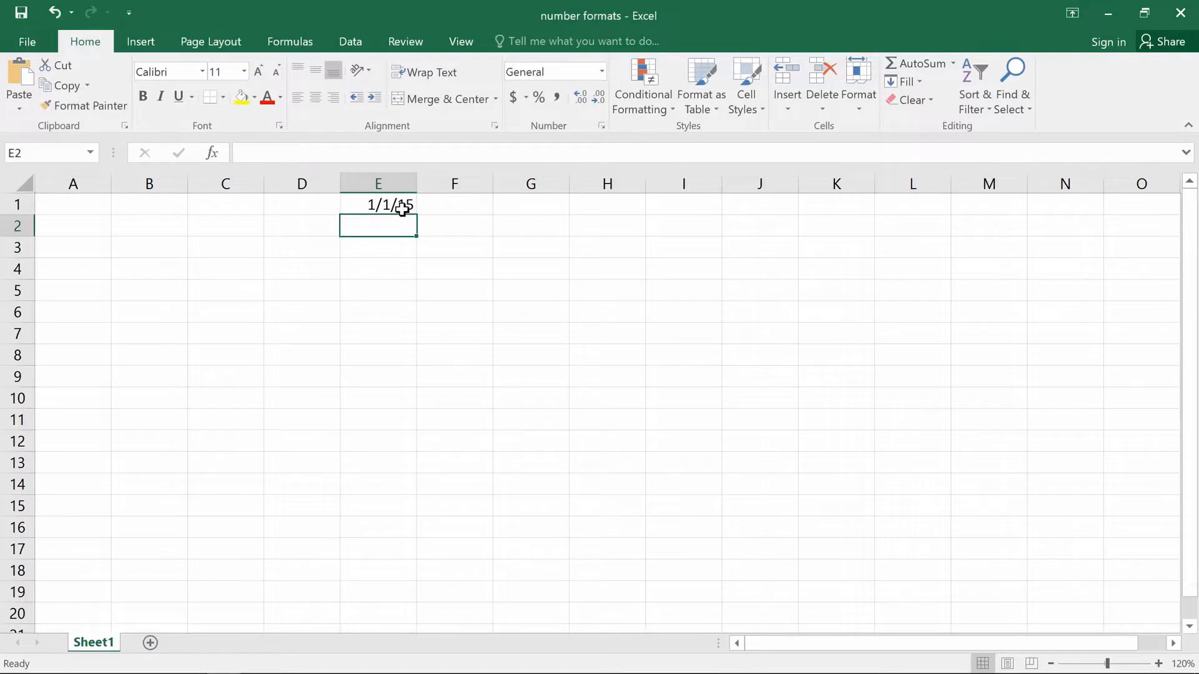
left_click(402, 208)
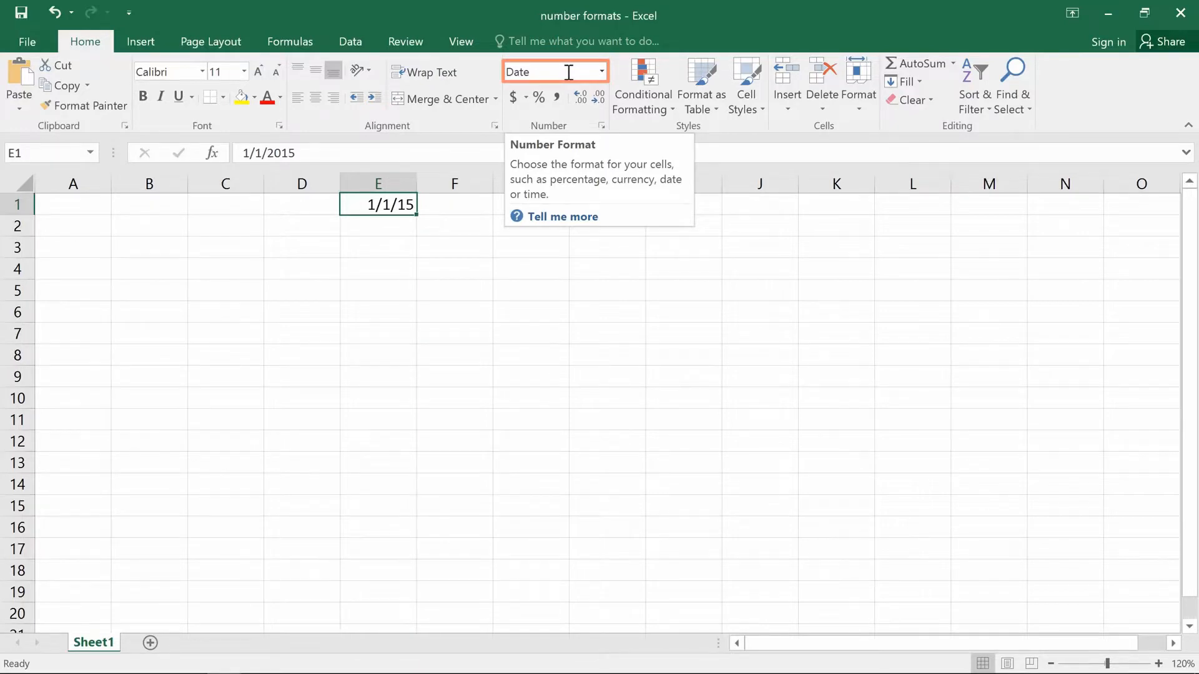
left_click(601, 72)
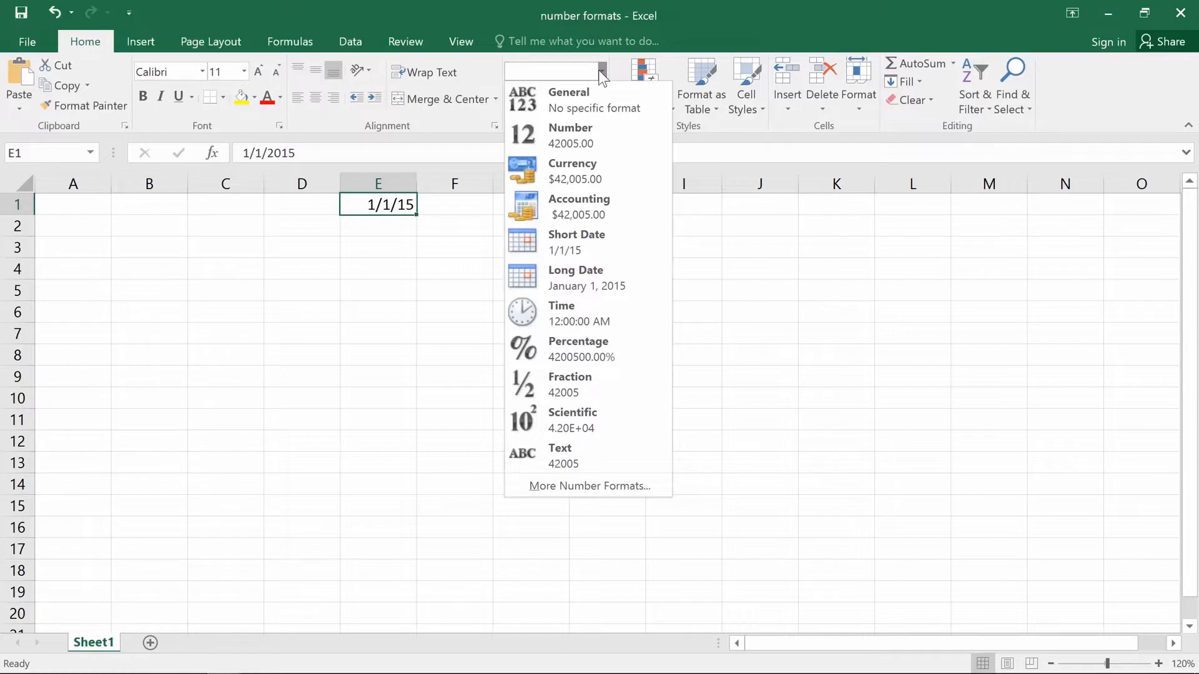
left_click(639, 276)
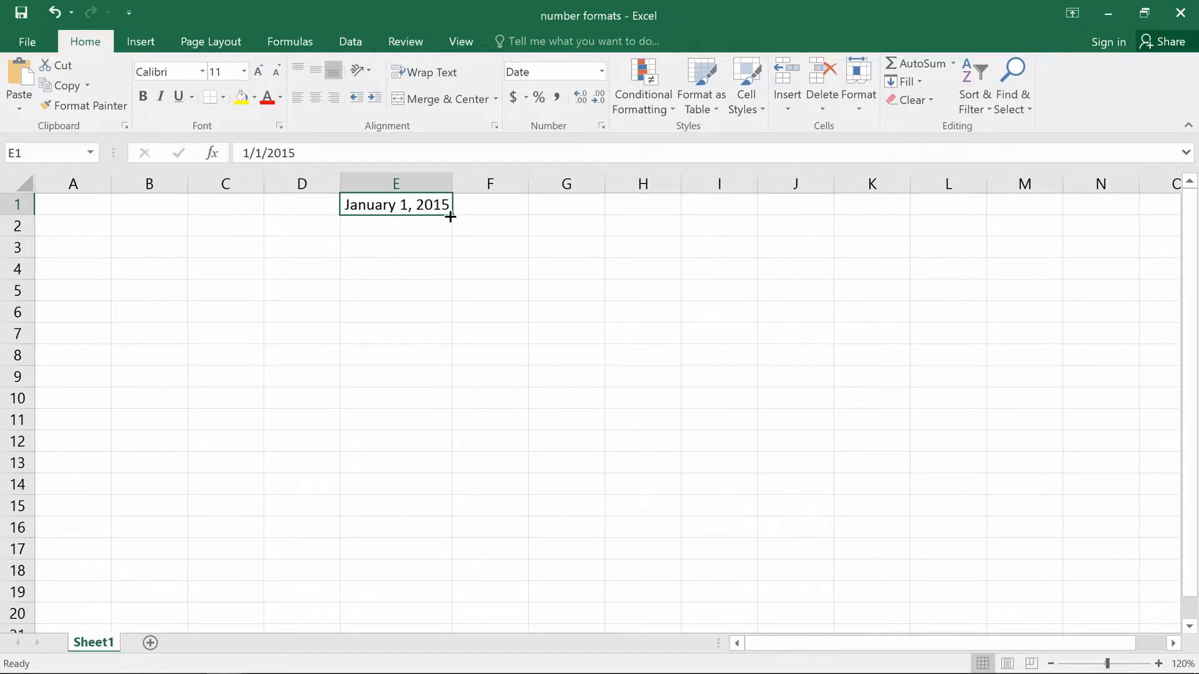
Fill the date series from E1 down to E15 and widen column E to fit the dates
left_click_drag(450, 217, 454, 515)
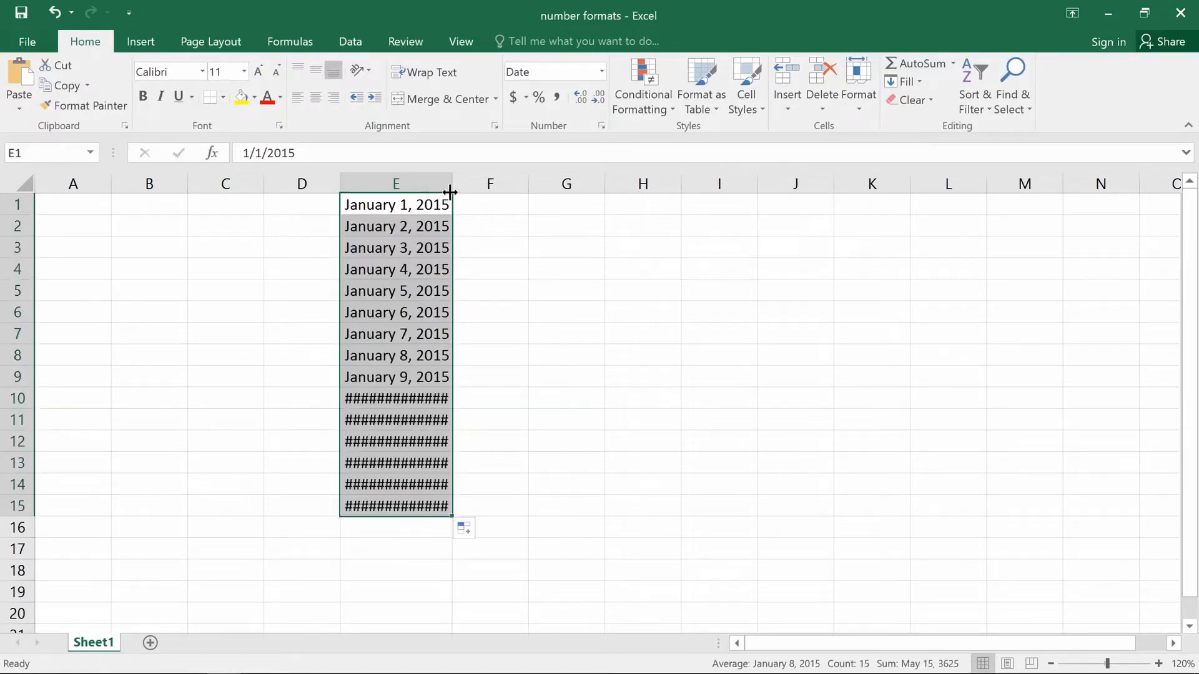
left_click_drag(451, 184, 479, 184)
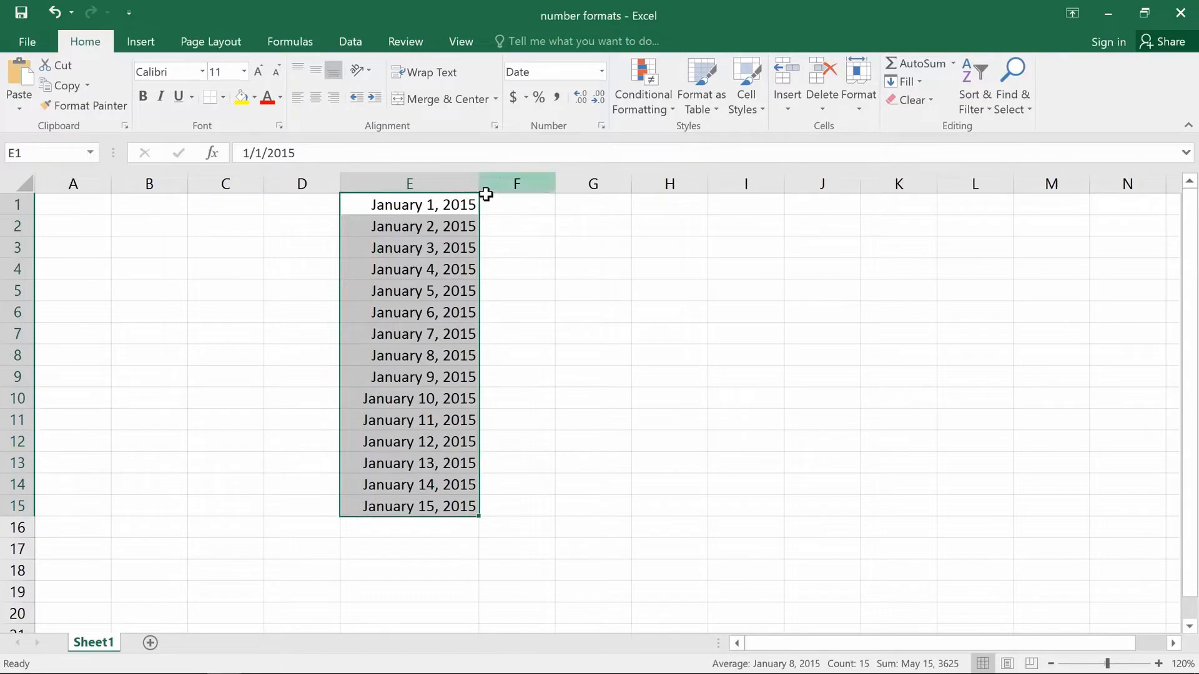
Enter "January 1st" in cell G1
left_click(506, 205)
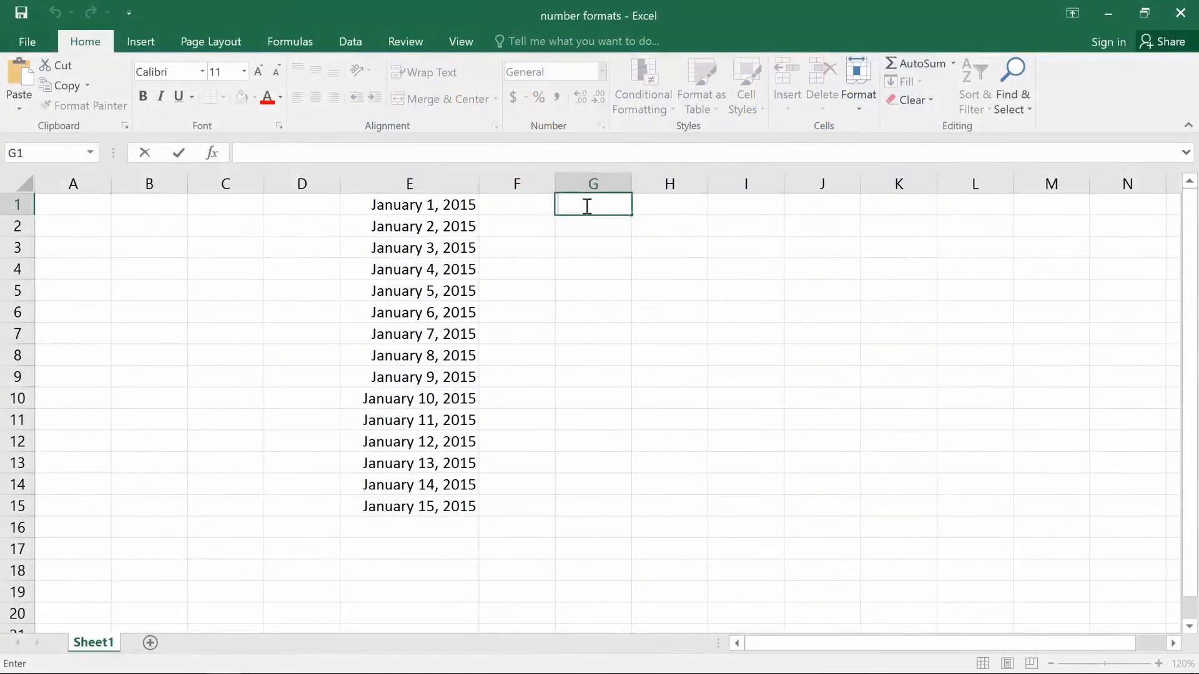
type("January 1st")
key("Return")
Try to fill a series from cell G1 down to G7, and undo the fill
left_click(587, 206)
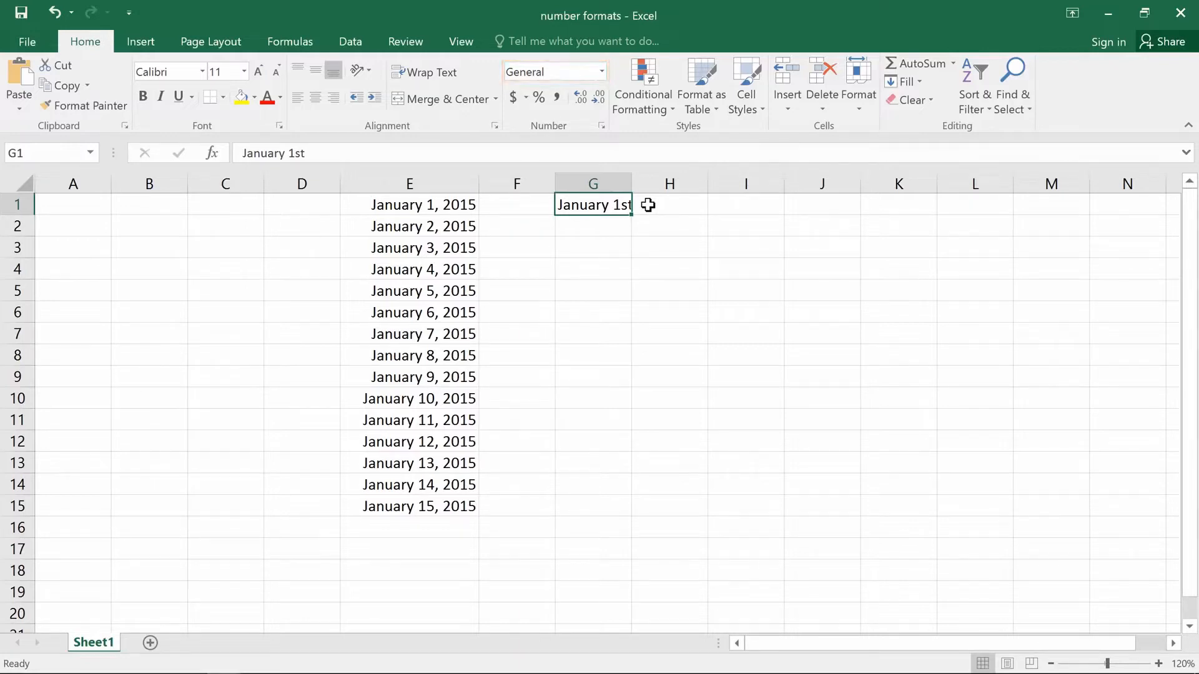
left_click_drag(632, 216, 635, 346)
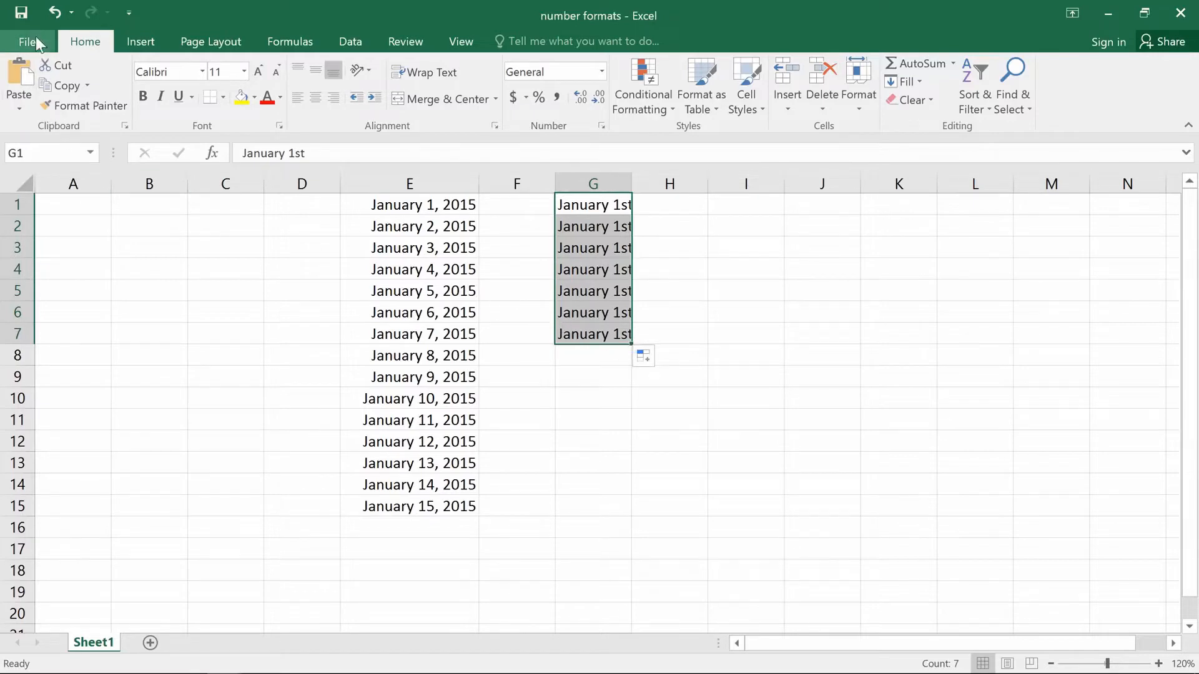
left_click(43, 15)
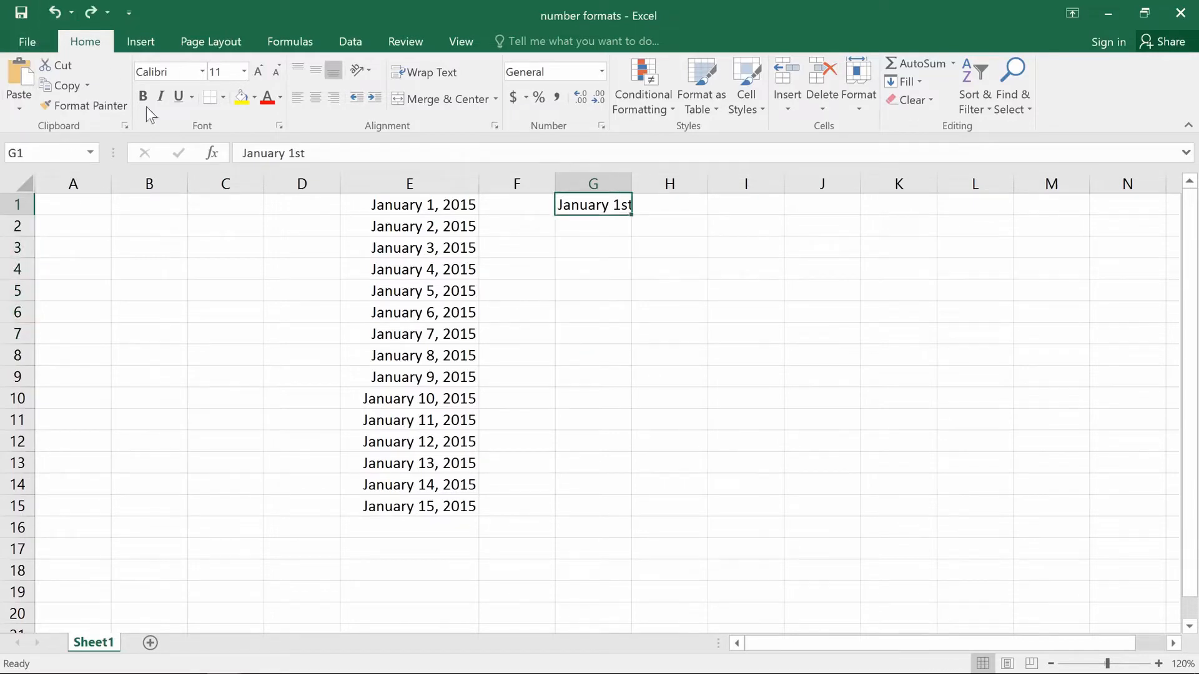
Change the entry in cell G1 to "January 1" and fill the date series down to G15
double_click(626, 207)
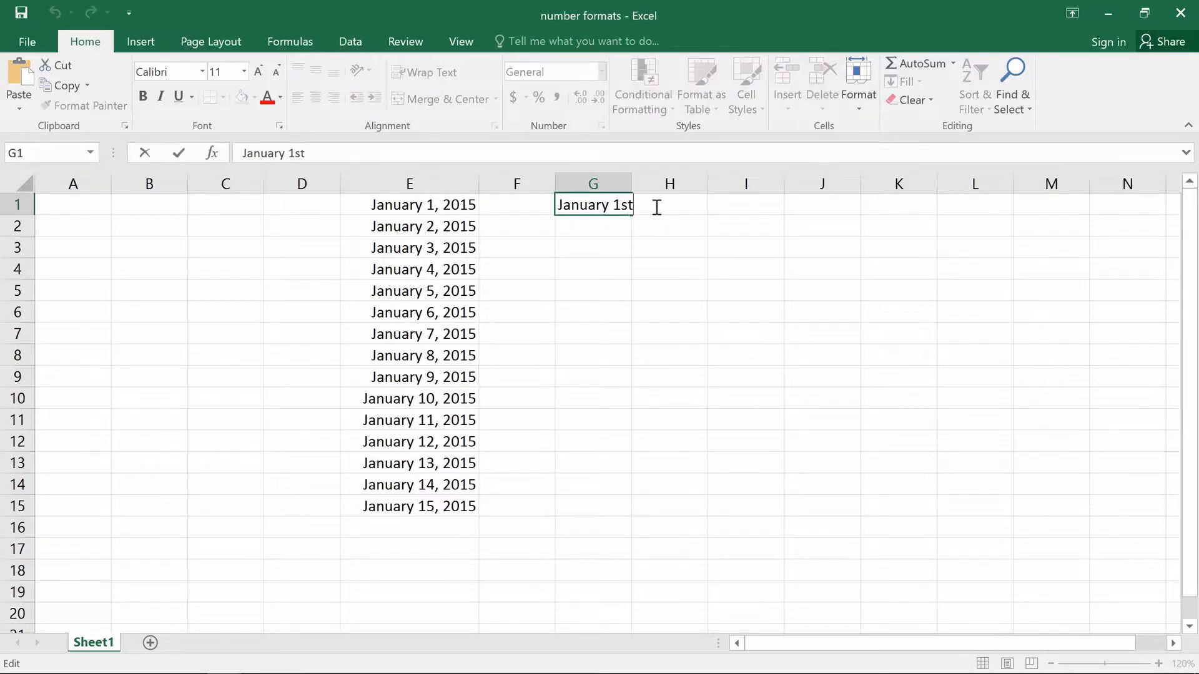
key("BackSpace")
key("BackSpace")
key("Return")
left_click(618, 205)
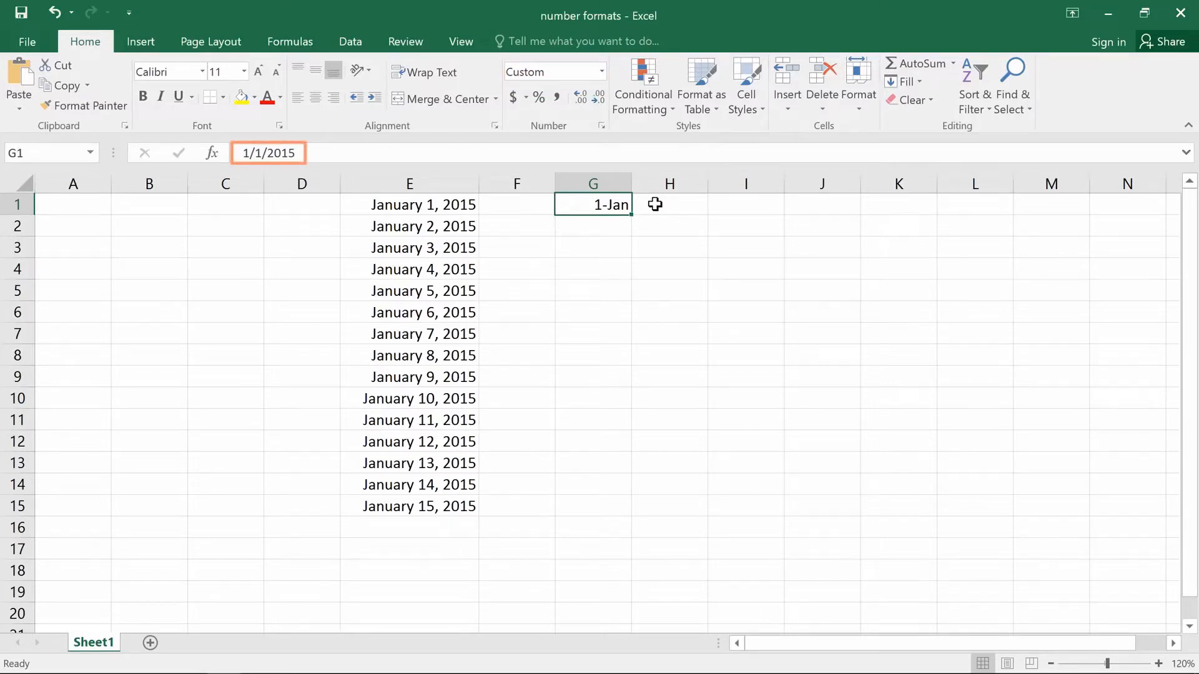
left_click_drag(630, 214, 622, 522)
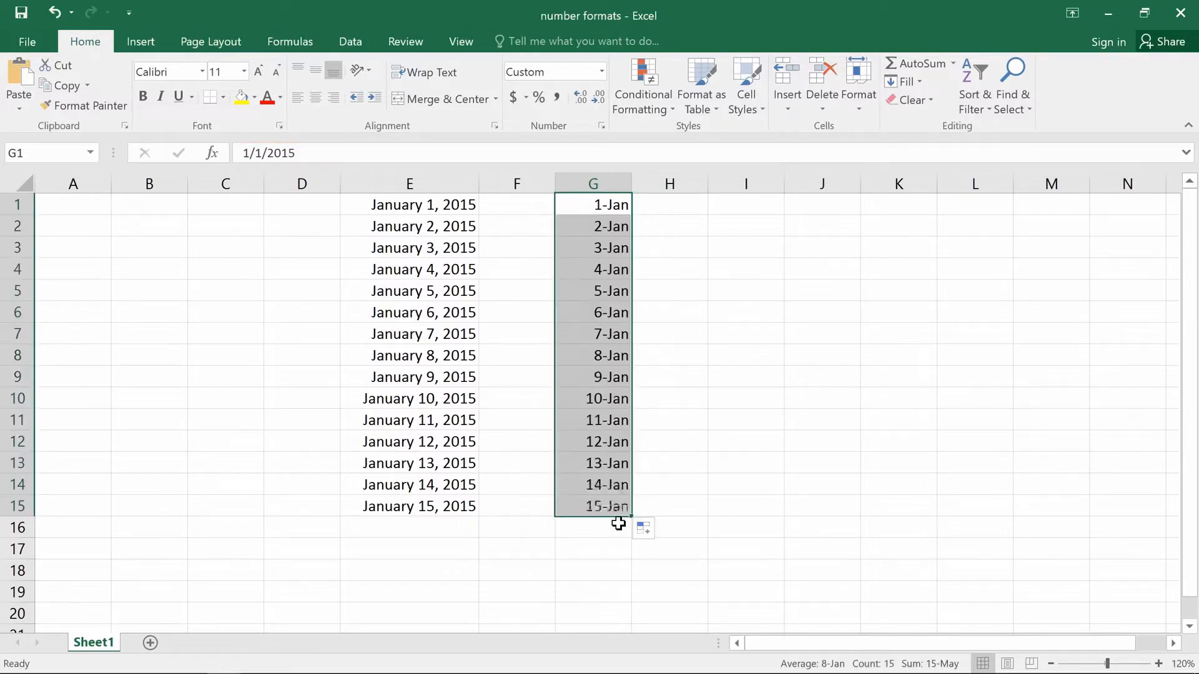
Enter 8% in cell I1 and set its number format to General
left_click(737, 204)
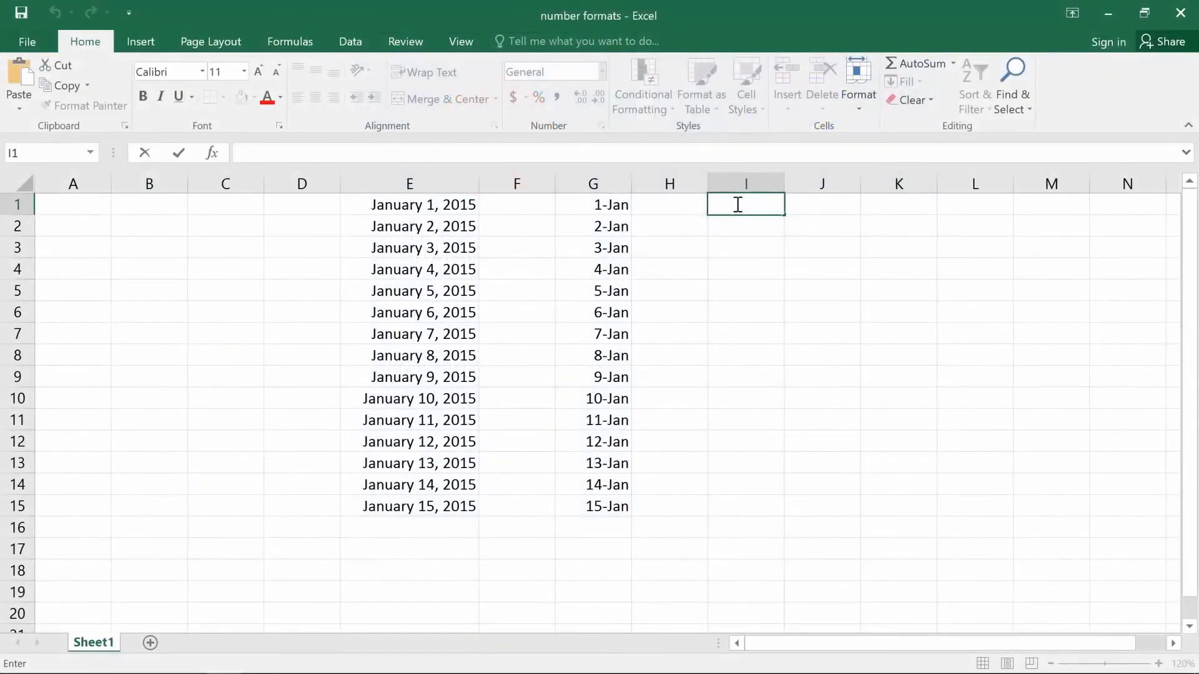
type("8%")
key("ctrl+Return")
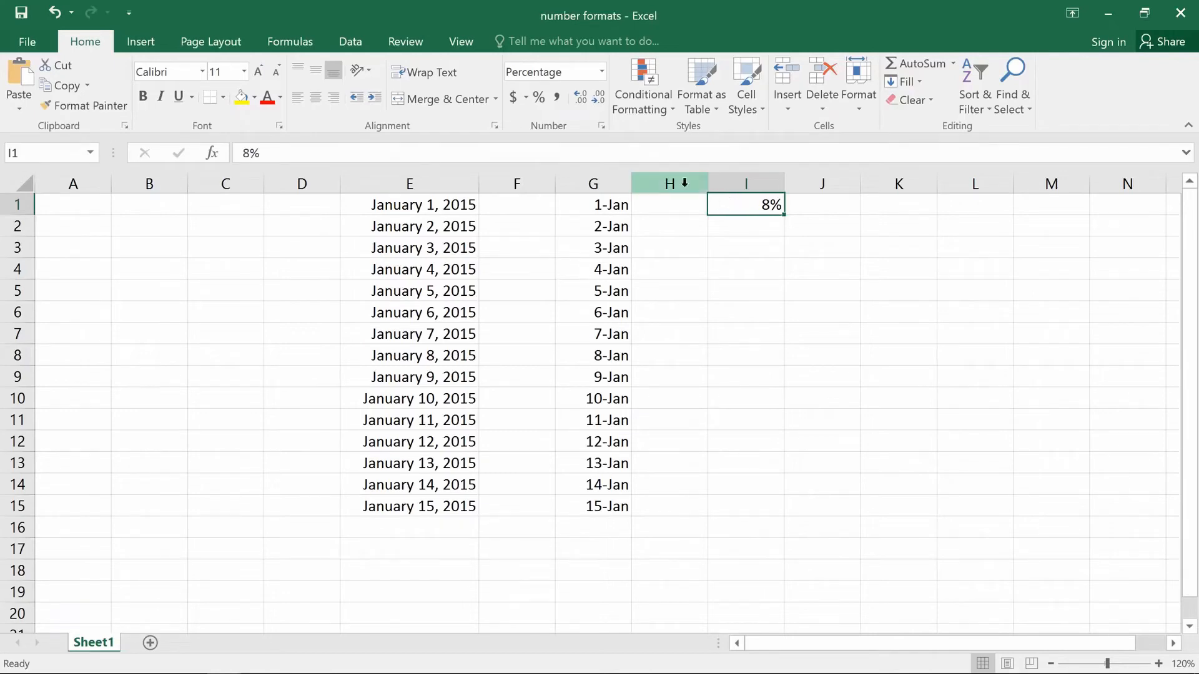
left_click(602, 71)
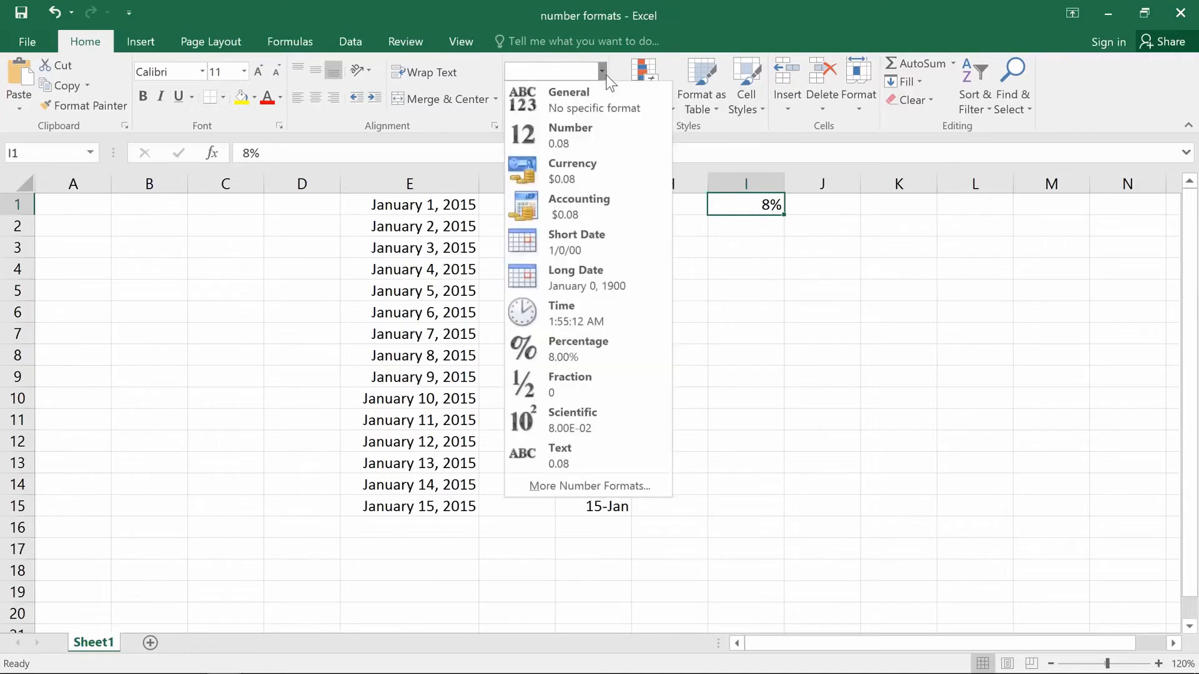
left_click(606, 89)
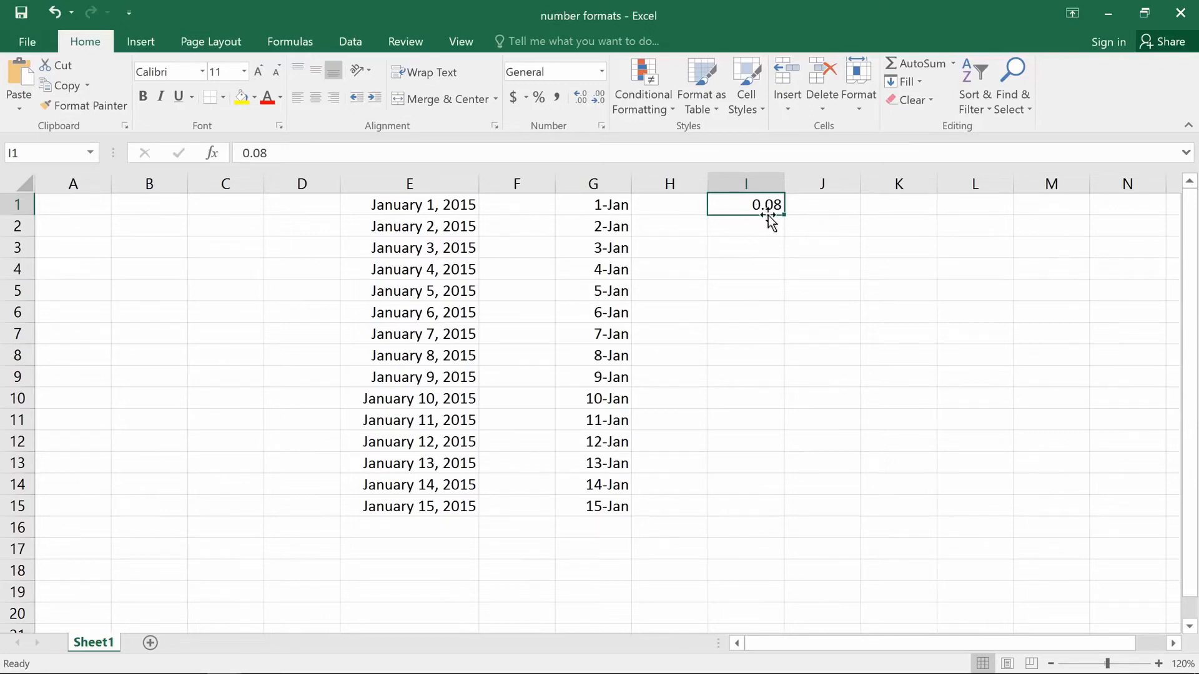
Enter 8 in cell J1 and apply the Percentage format to it
left_click(799, 205)
type("8")
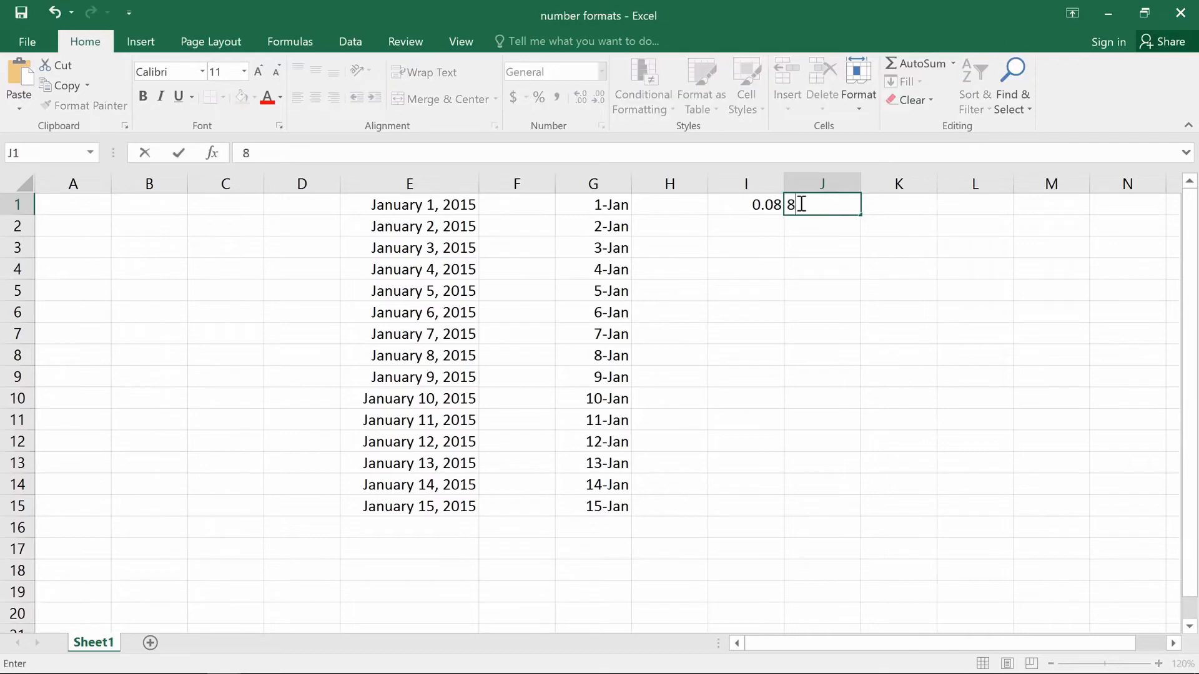
key("Return")
left_click(800, 205)
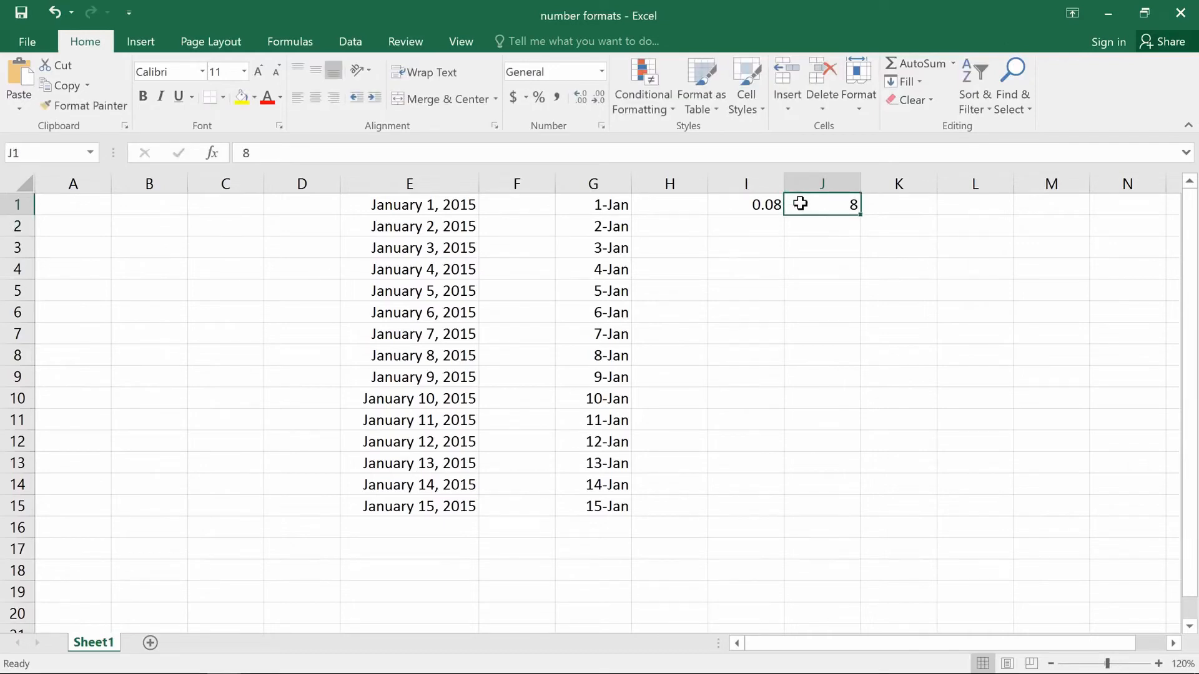
left_click(538, 98)
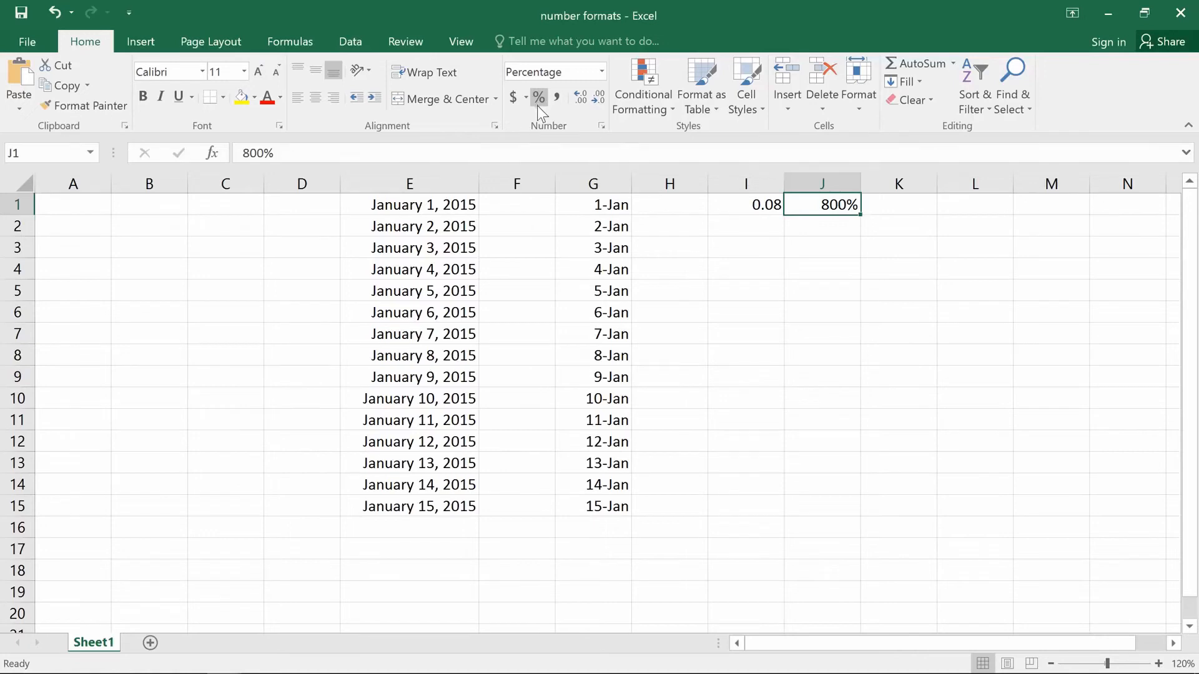
Enter the amount $19.95 in cell L1
left_click(950, 205)
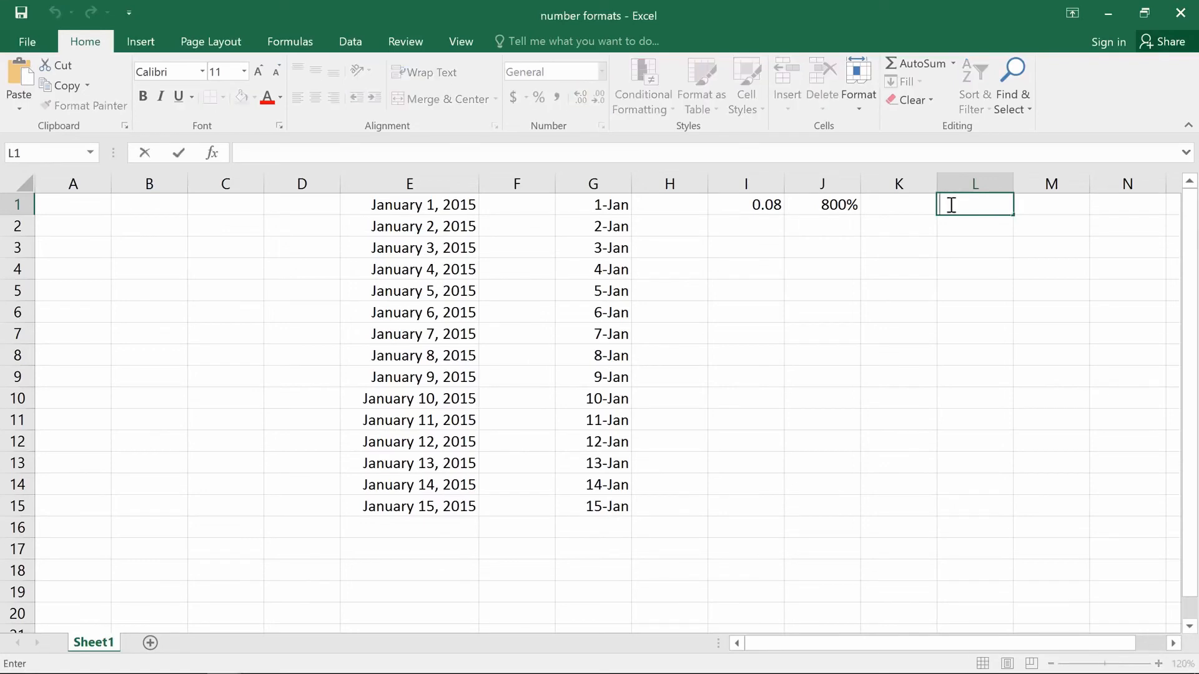
type("$19.95")
key("Return")
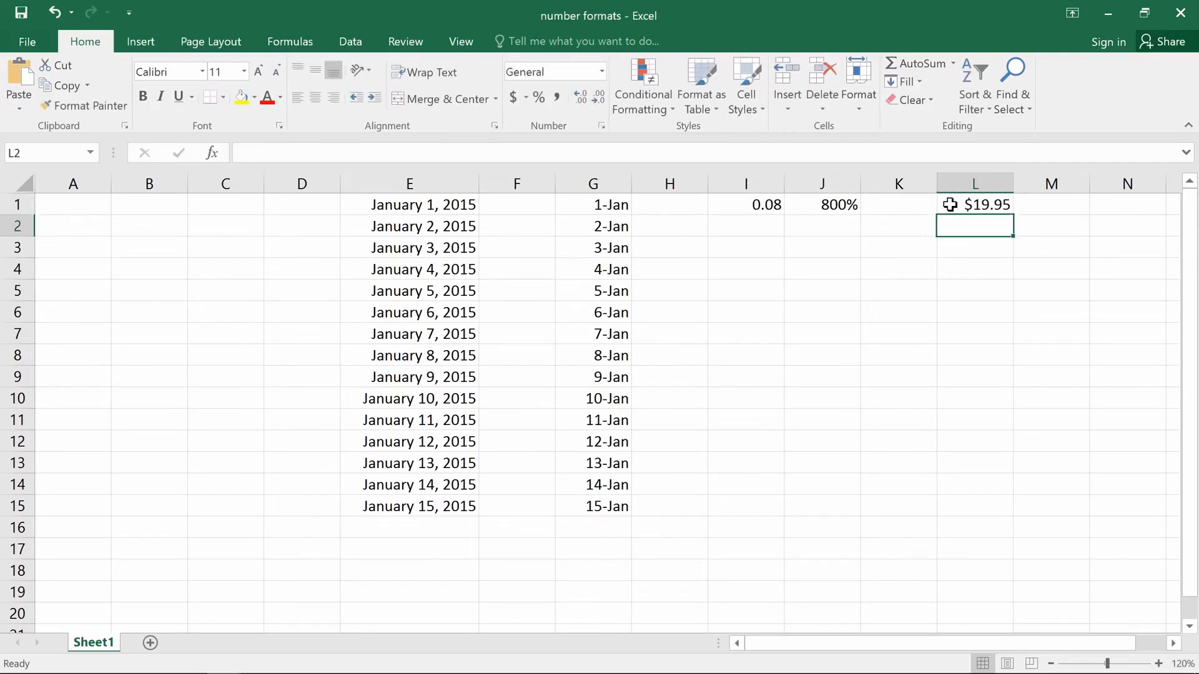
Increase the displayed precision of the currency amount in cell L1 to four decimal places
left_click(950, 205)
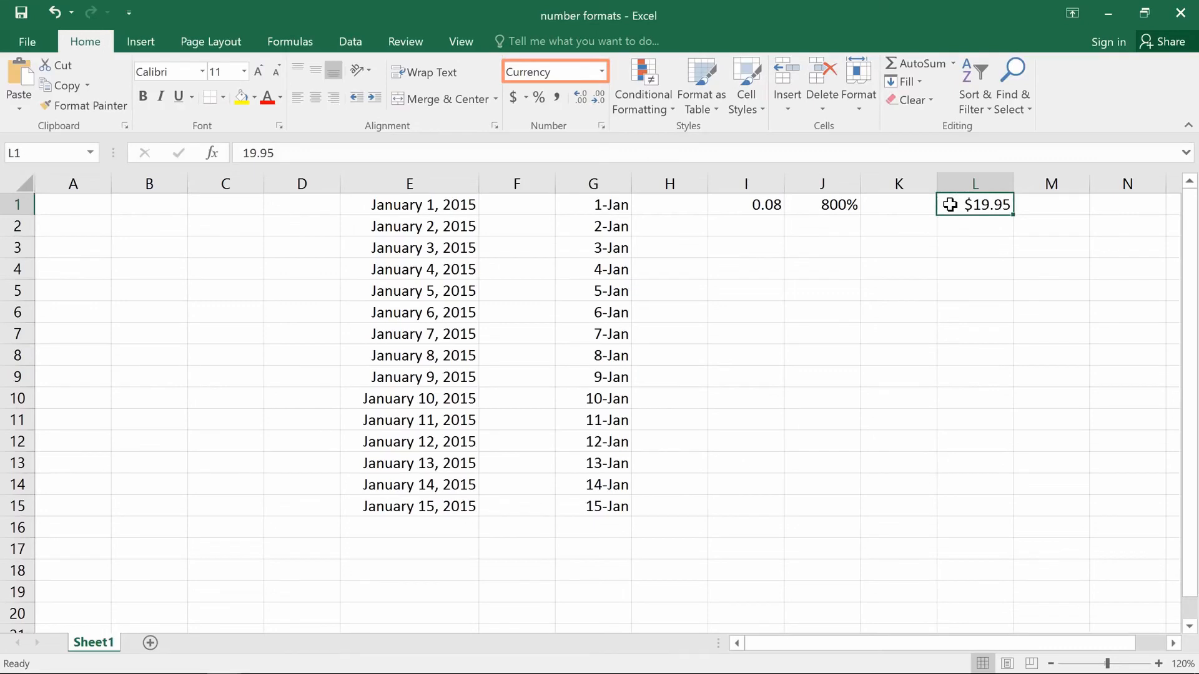
left_click(583, 103)
left_click(583, 103)
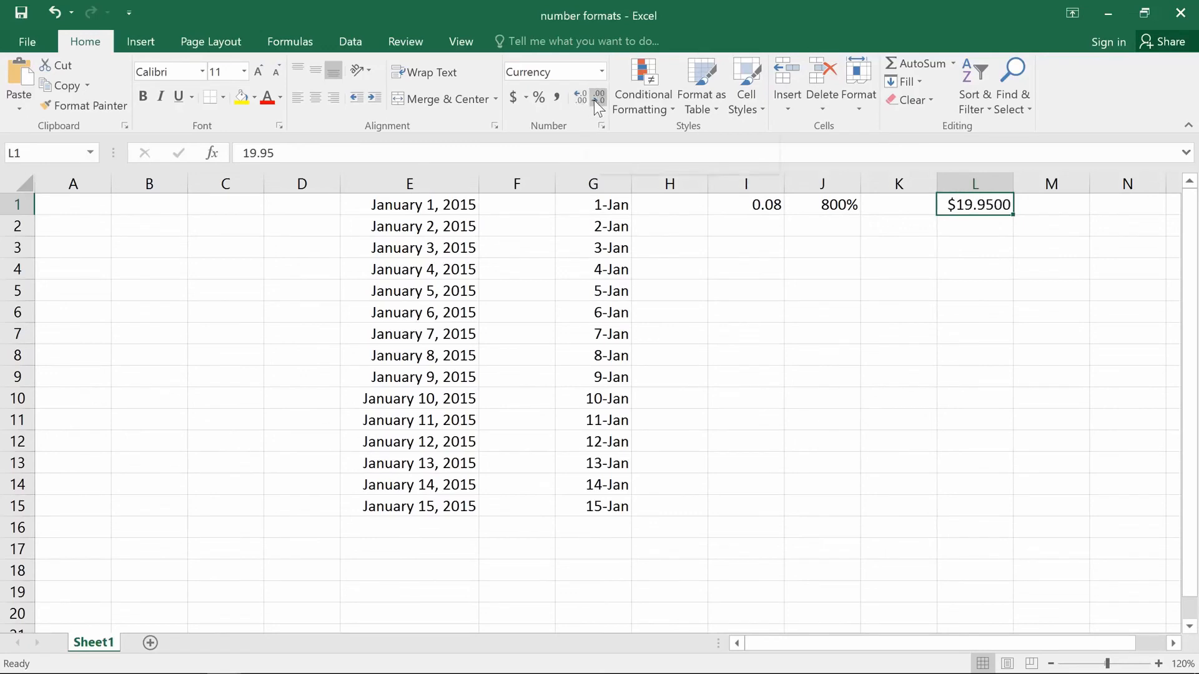
Decrease the decimals of the currency amount in cell L1 to zero decimal places
left_click(594, 100)
left_click(594, 100)
left_click(594, 100)
left_click(594, 100)
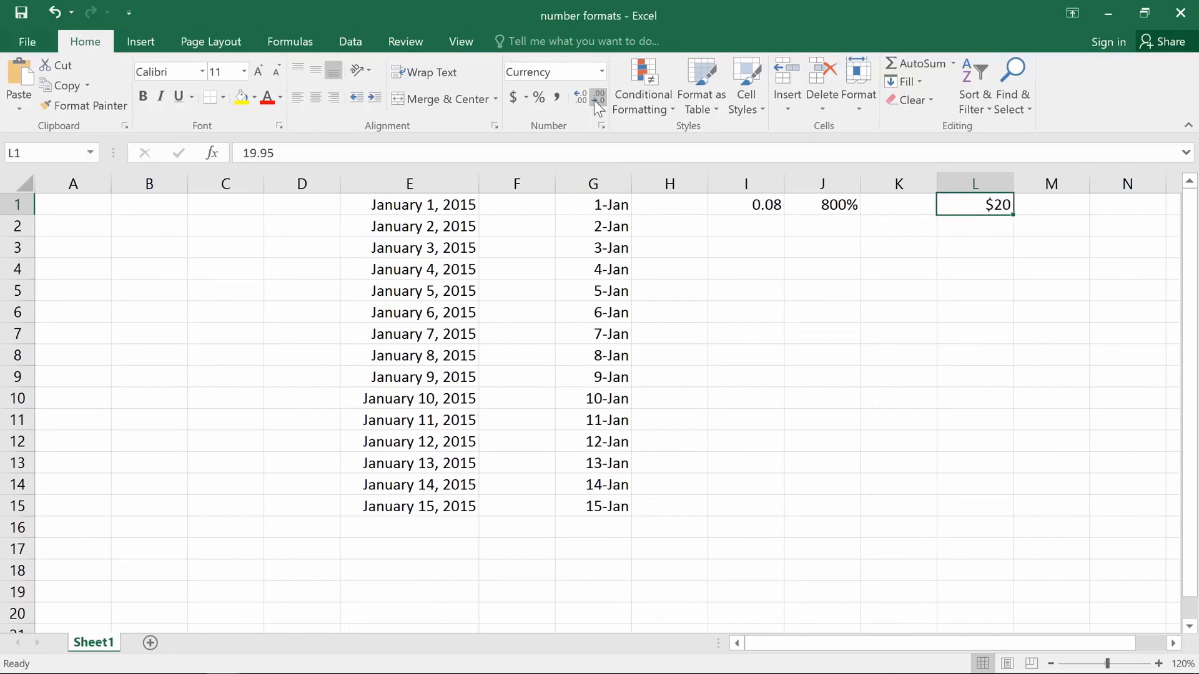